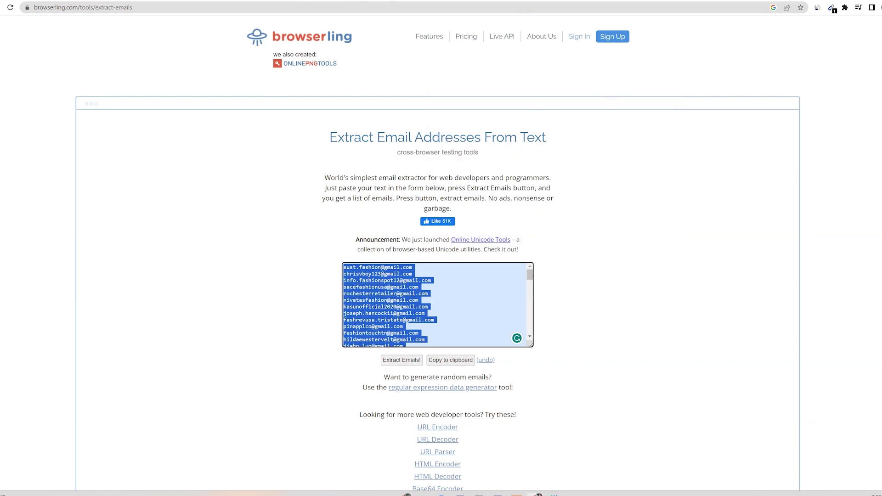
Search Google for adsterra in a new tab and open the Adsterra advertising network site.
key(ctrl+t)
text(adset)
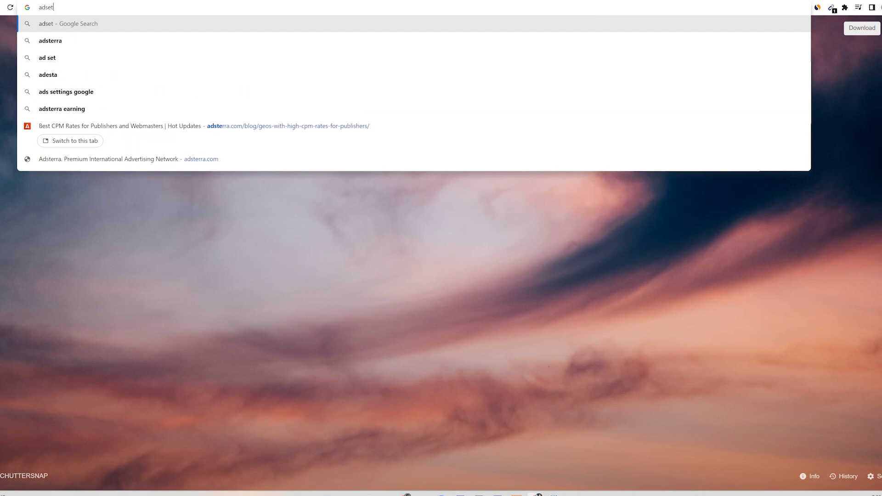
key(Down)
key(Return)
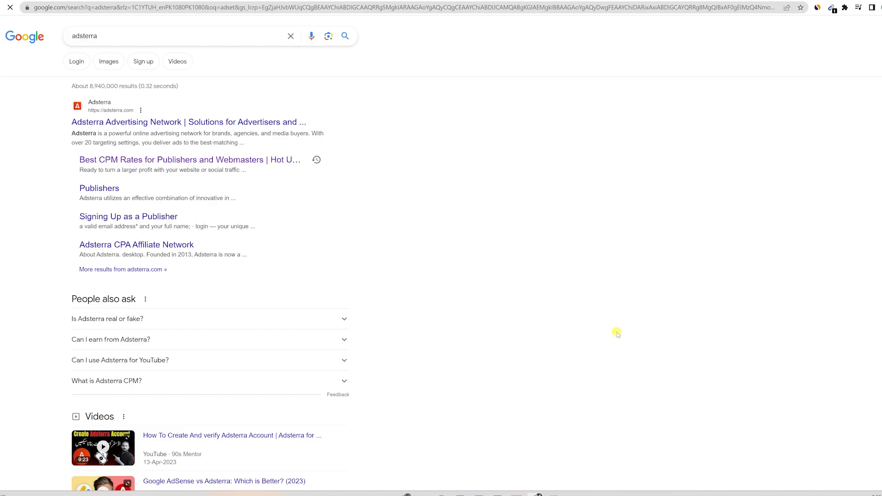
click(176, 123)
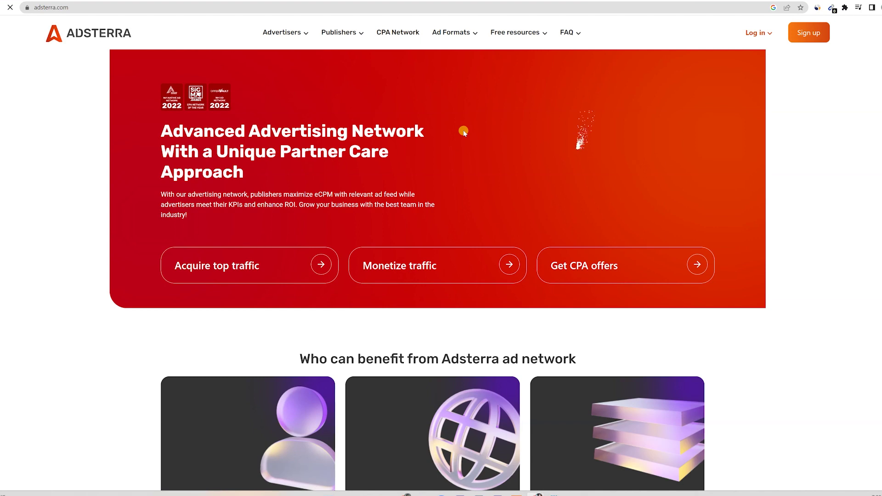
View the Adsterra sign-up account types, close them, and log in as a publisher.
click(809, 33)
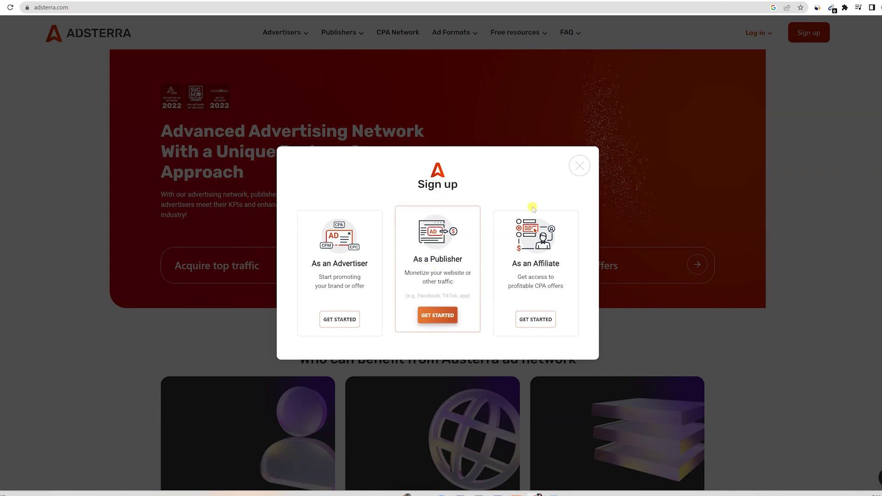
click(578, 165)
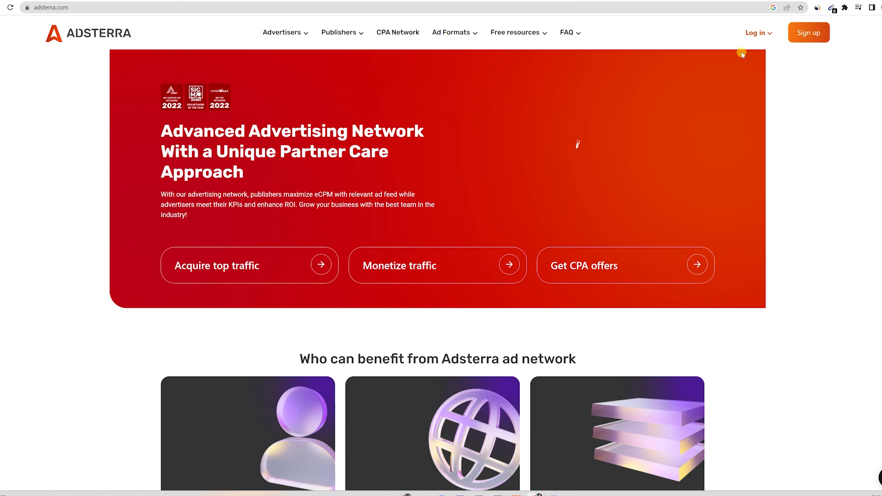
click(761, 34)
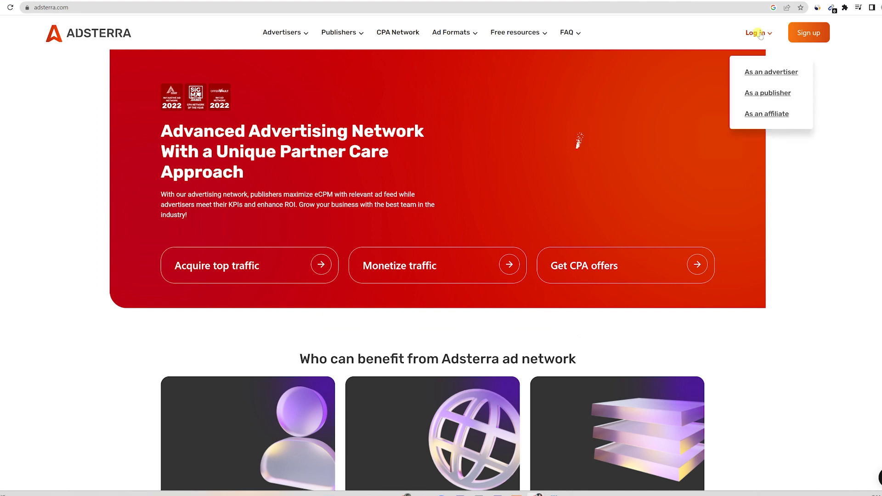
click(766, 94)
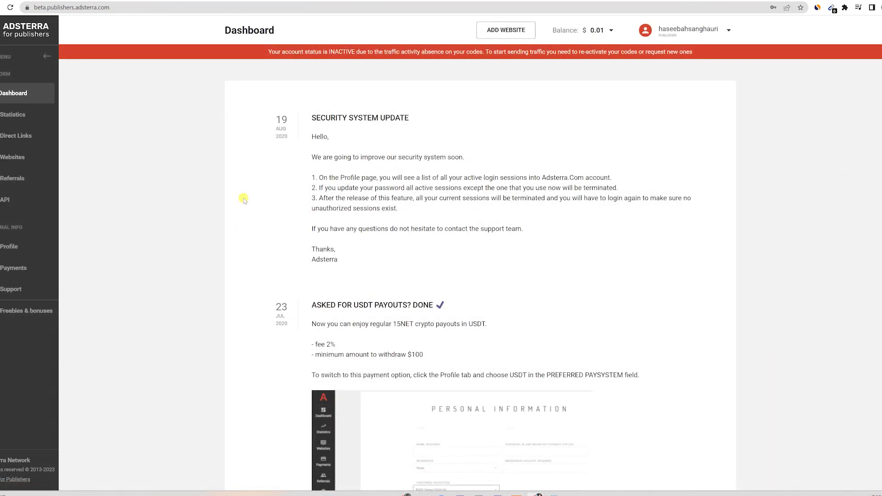
Request a new direct link in the Non-adult category, toggling the Erotic ads removal option, and dismiss the submission notice.
click(1, 137)
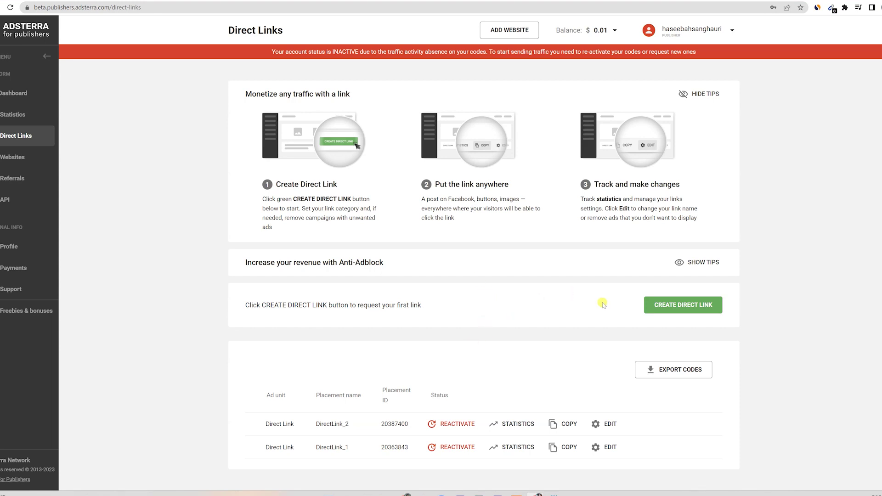
click(650, 307)
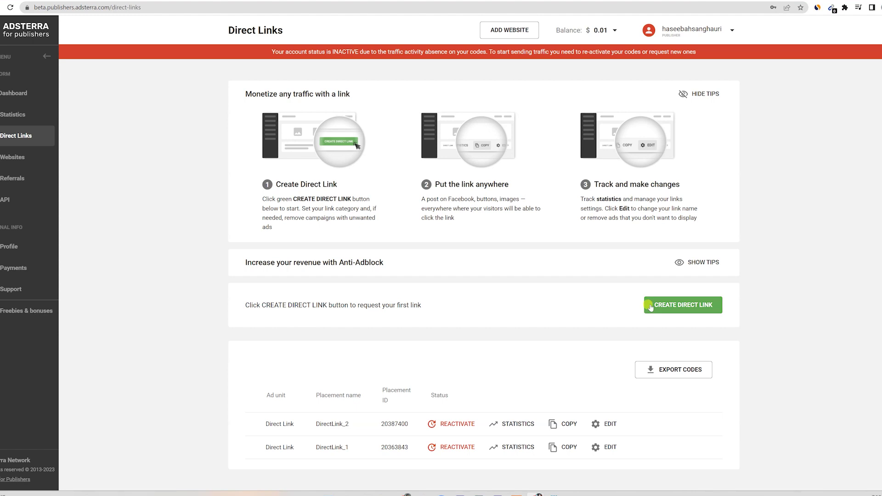
click(679, 309)
click(361, 204)
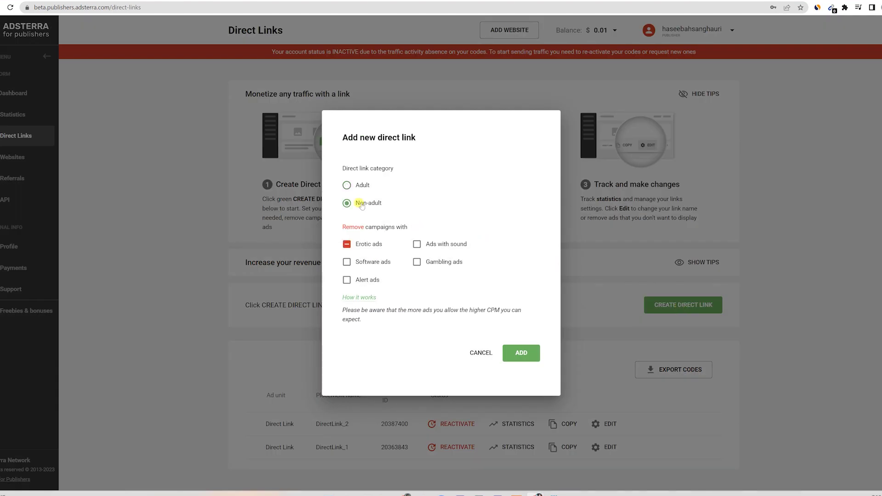
click(346, 246)
click(521, 354)
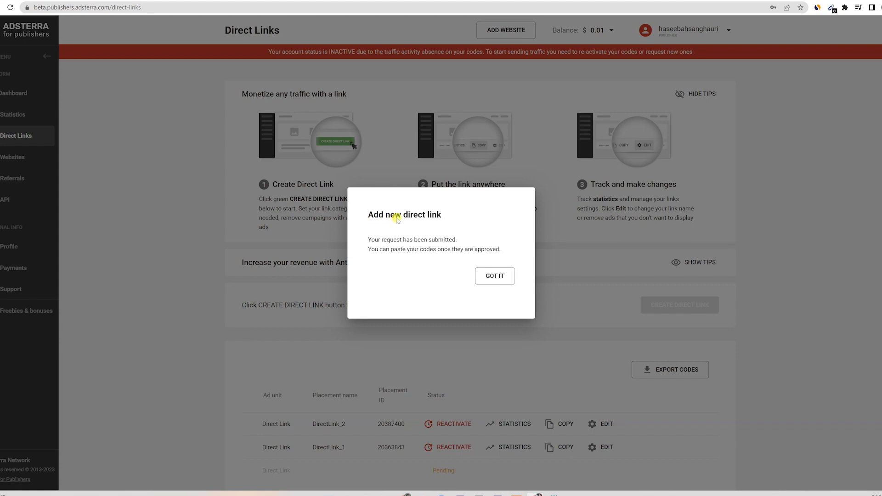
click(489, 277)
Reactivate DirectLink_2 and DirectLink_1 in the direct links list and reload the page.
scroll(487, 299, down, 1)
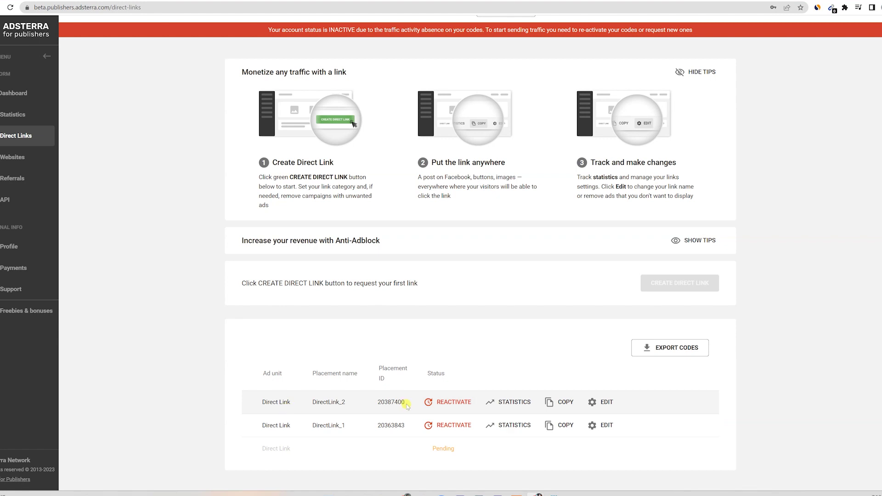
click(449, 403)
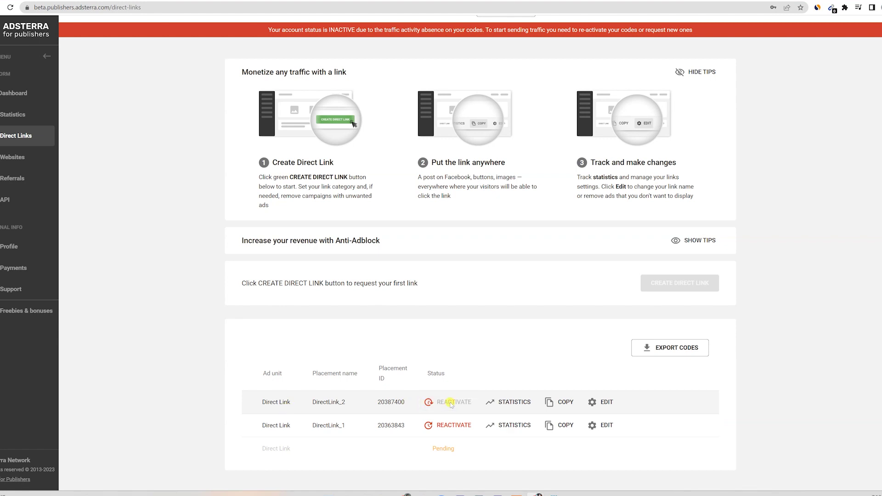
click(445, 426)
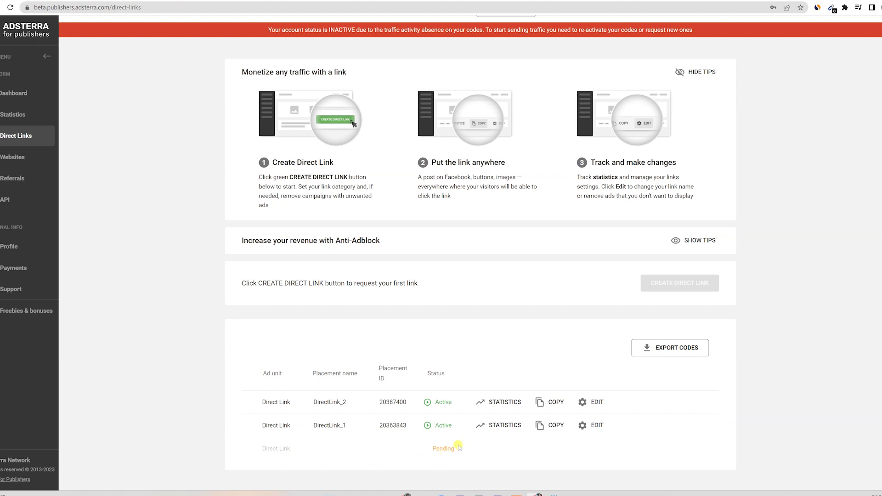
key(F5)
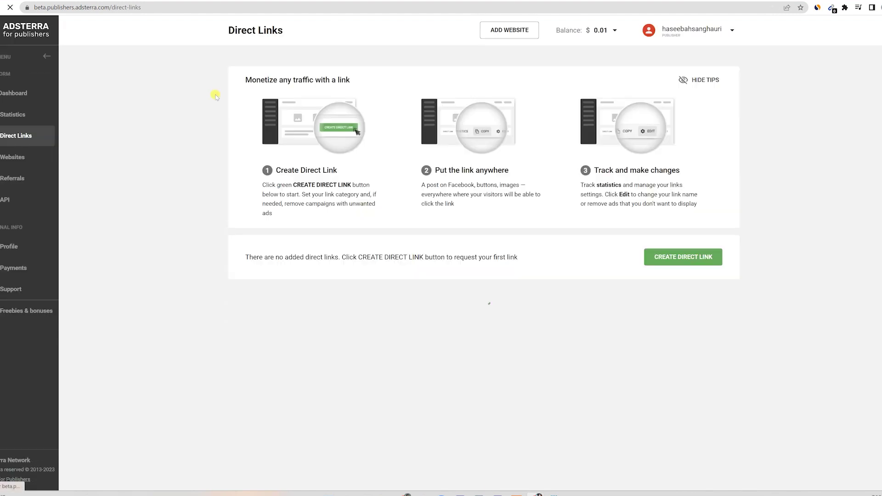
Copy the DirectLink_2 URL and paste it below the email list in Notepad after blank lines, then minimize Notepad.
scroll(359, 262, down, 1)
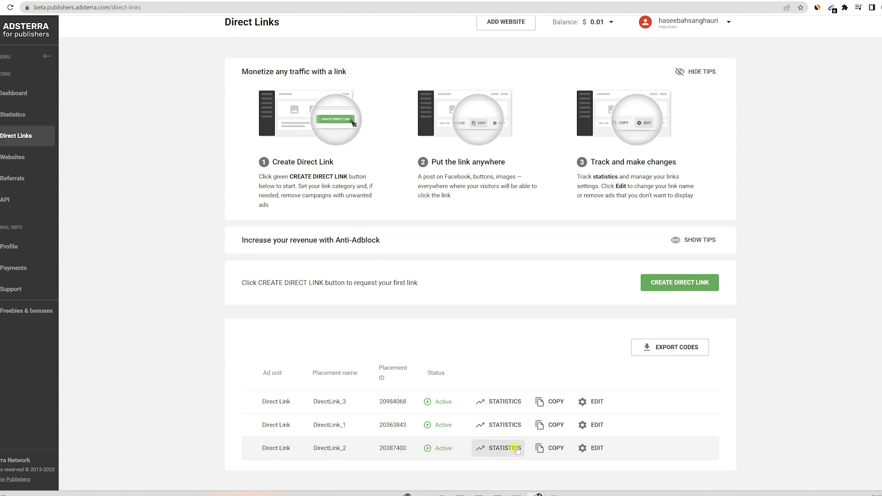
click(540, 450)
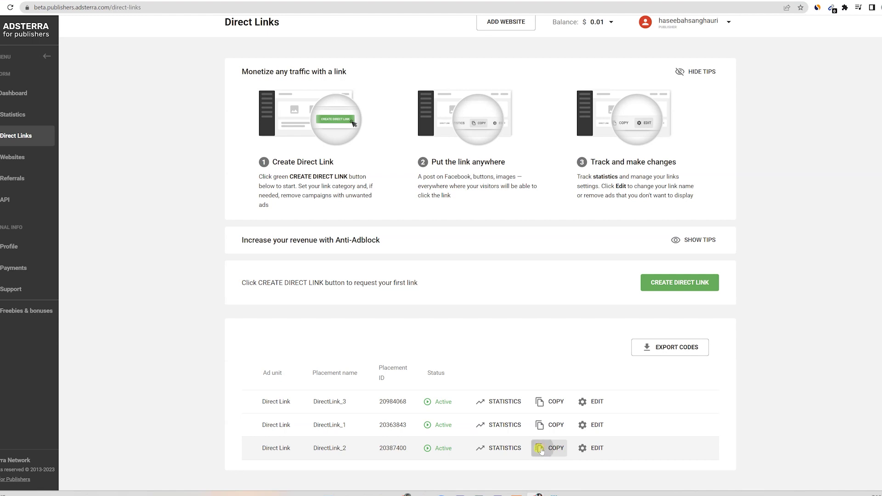
mouse_move(554, 494)
click(553, 478)
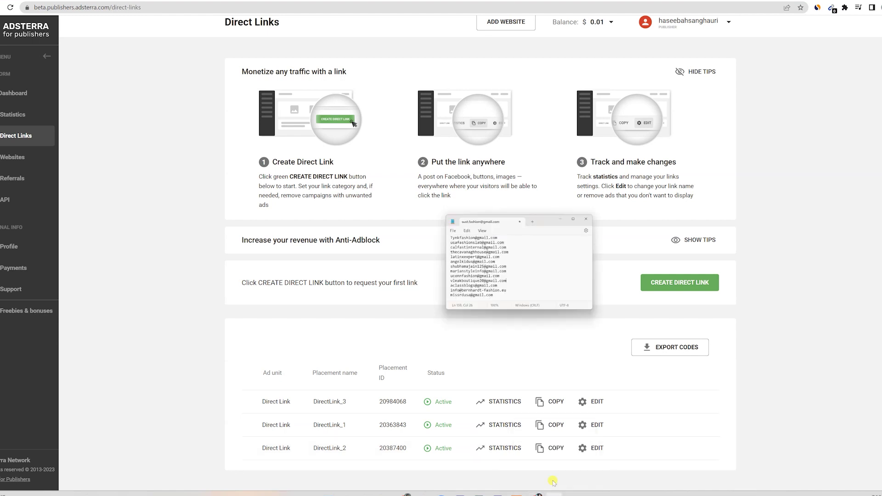
click(540, 175)
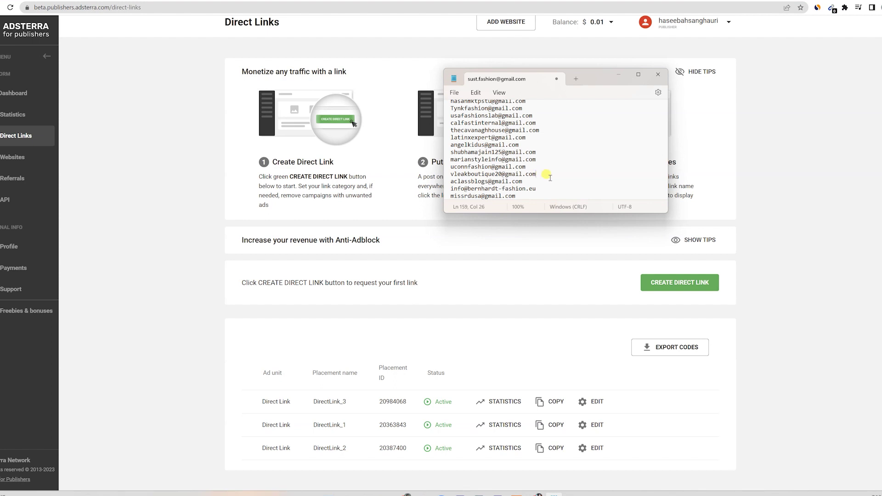
click(551, 196)
key(Return)
key(Return)
key(Return)
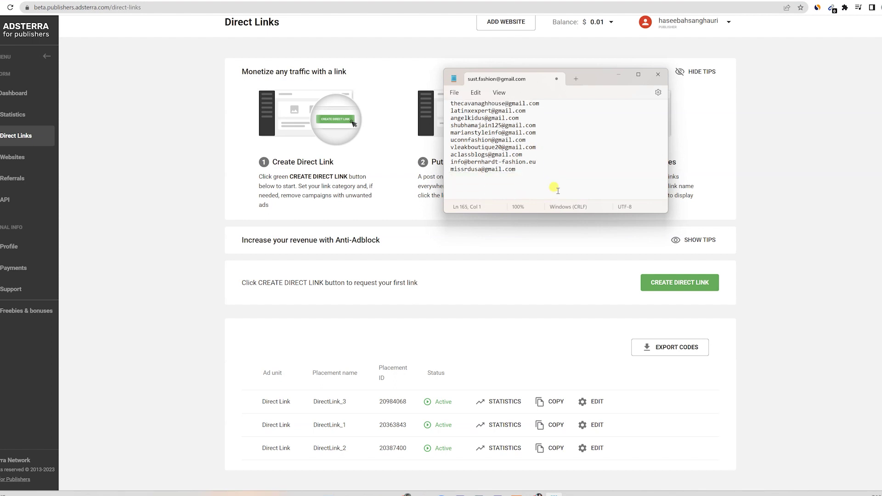
key(ctrl+v)
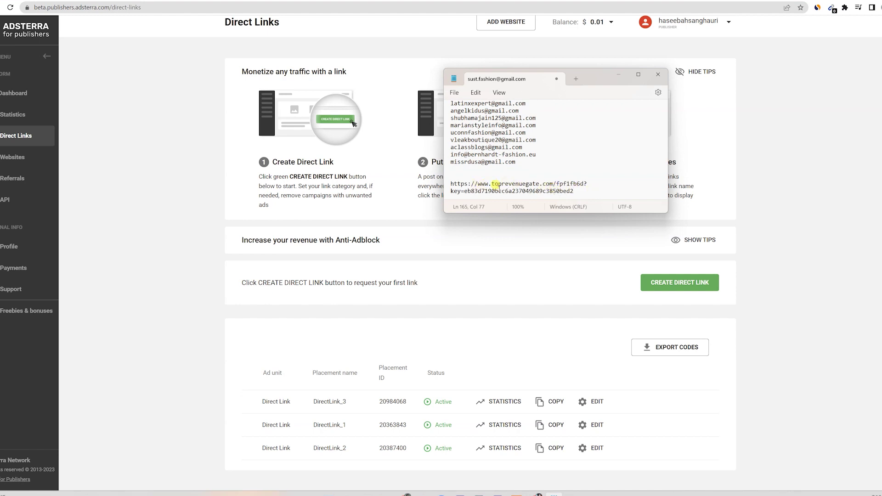
click(618, 74)
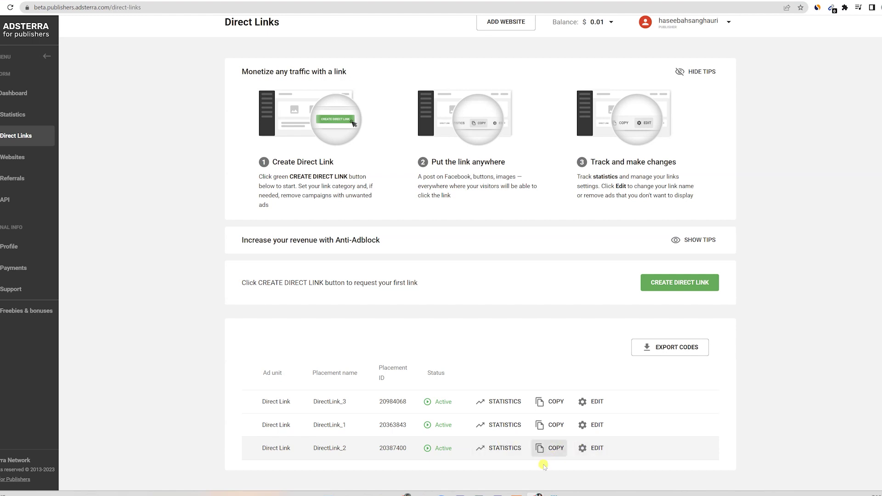
click(538, 495)
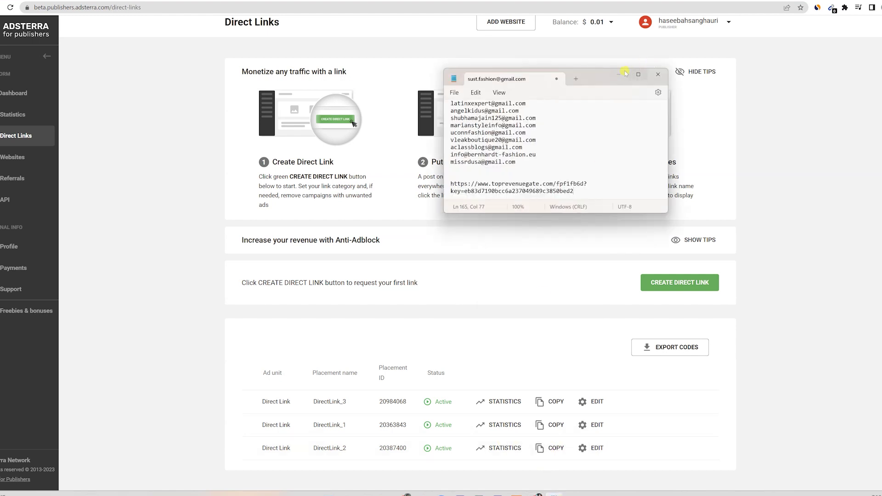
click(615, 76)
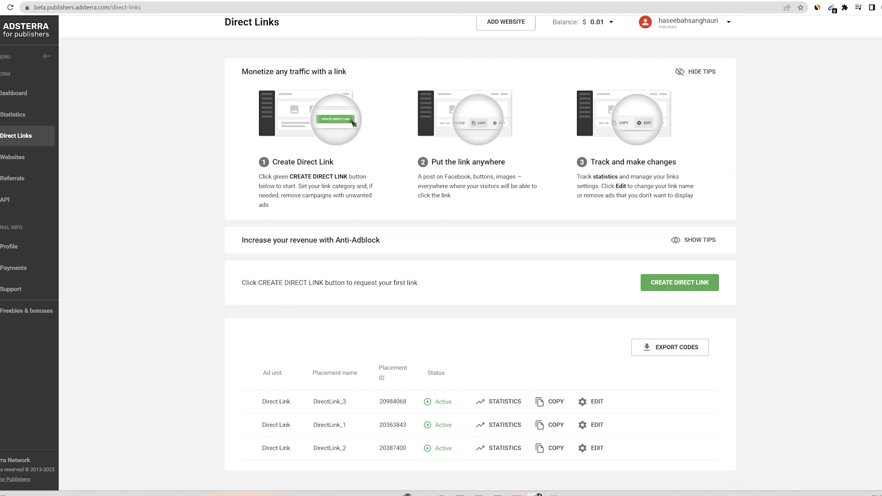
click(131, 1)
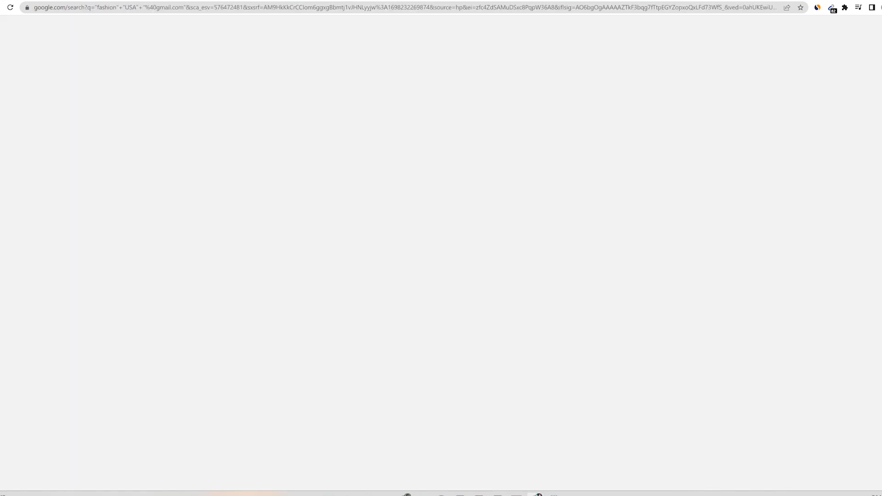
scroll(337, 60, up, 20)
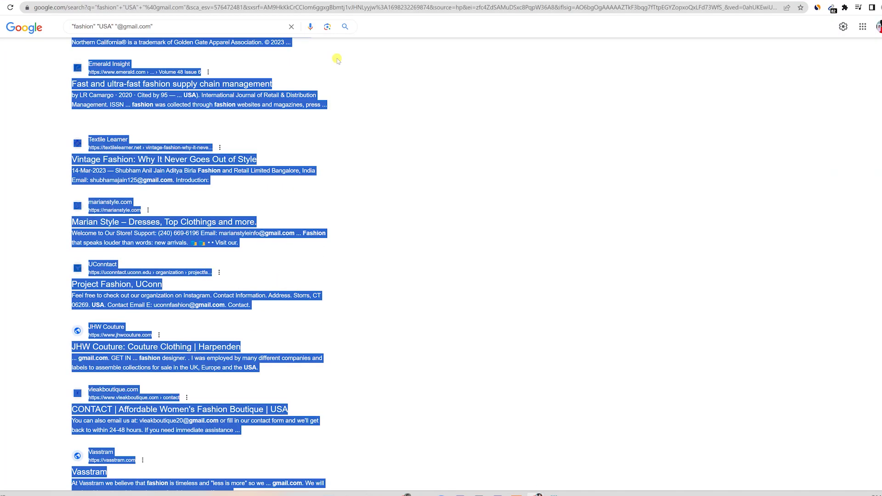
scroll(336, 60, up, 20)
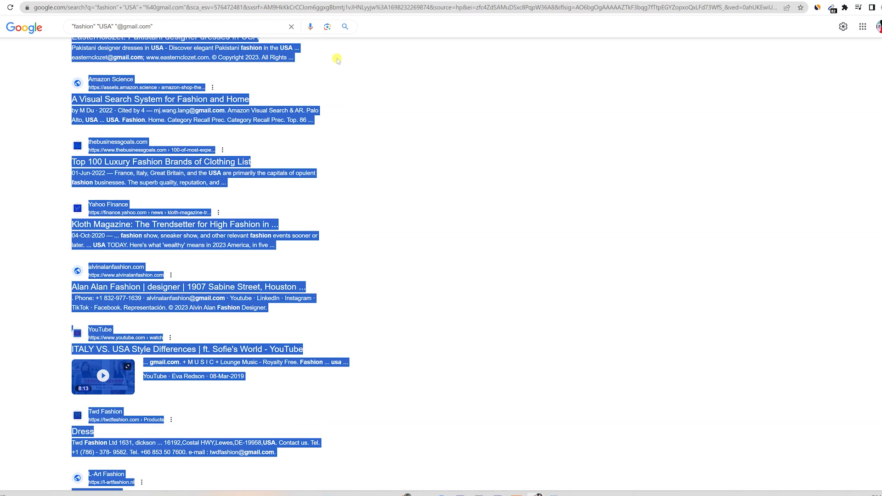
scroll(337, 59, up, 15)
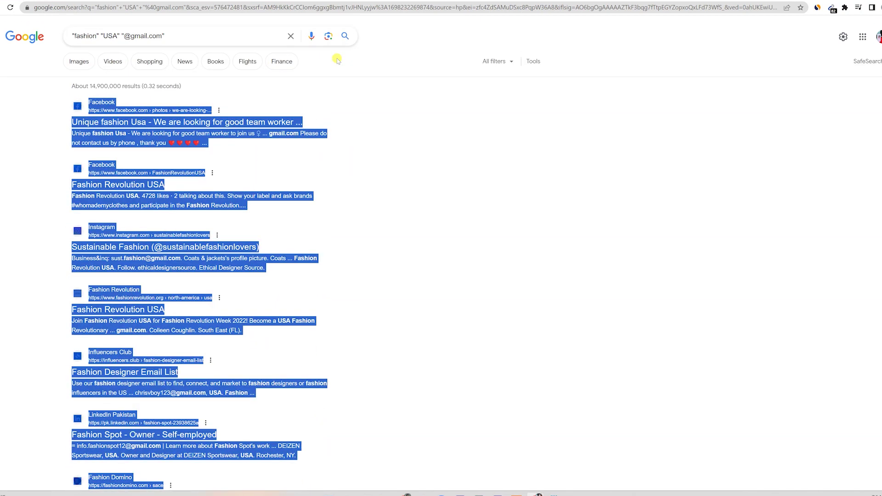
click(406, 86)
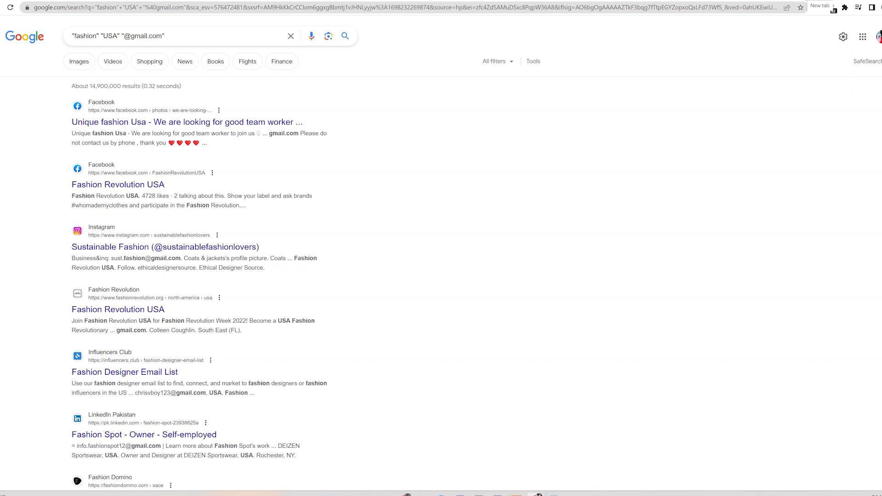
Open Google Bard in a new tab, dismiss the extensions introduction, and submit the prompt "5 fact of fashion".
key(ctrl+t)
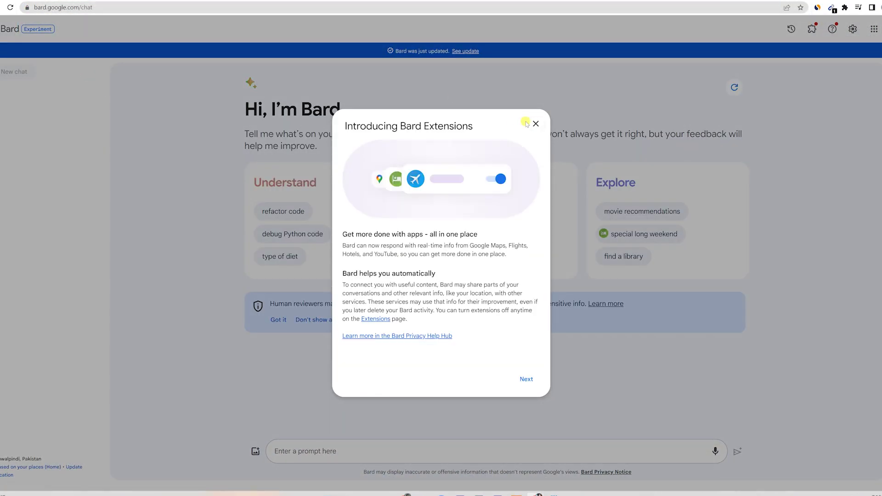
click(535, 124)
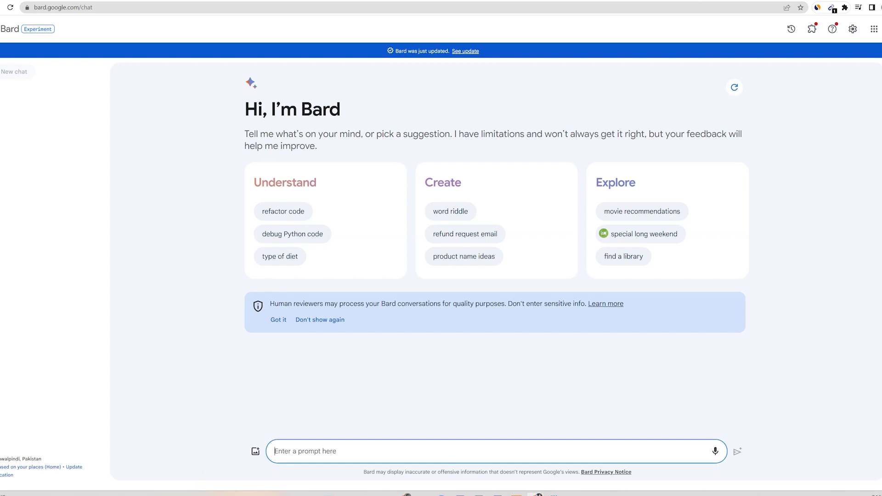
click(290, 450)
text(5 fact of fashion)
click(737, 454)
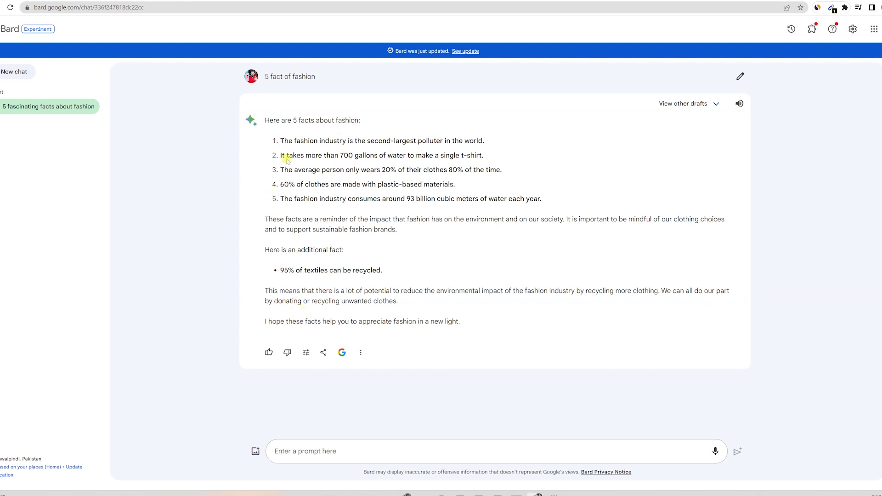
Copy Bard's fashion facts, from "5 facts about fashion:" through the textile recycling paragraph, and paste them below the direct link in Notepad.
drag(293, 120, 389, 307)
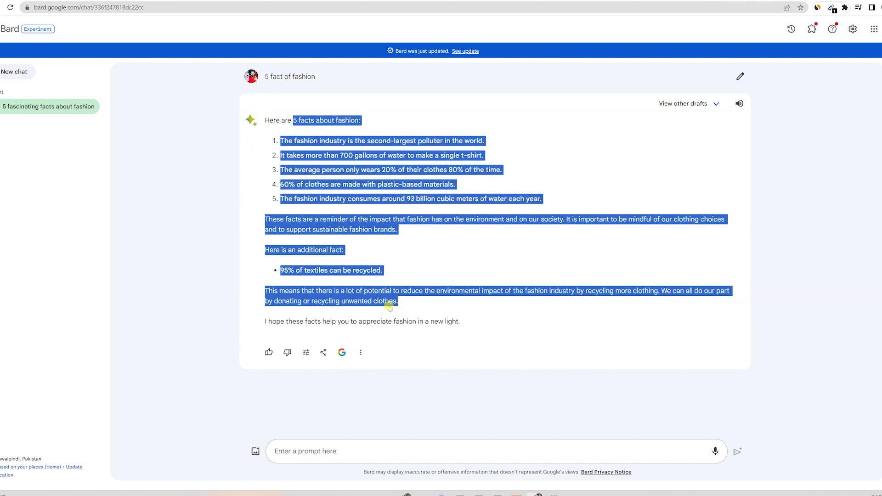
click(554, 494)
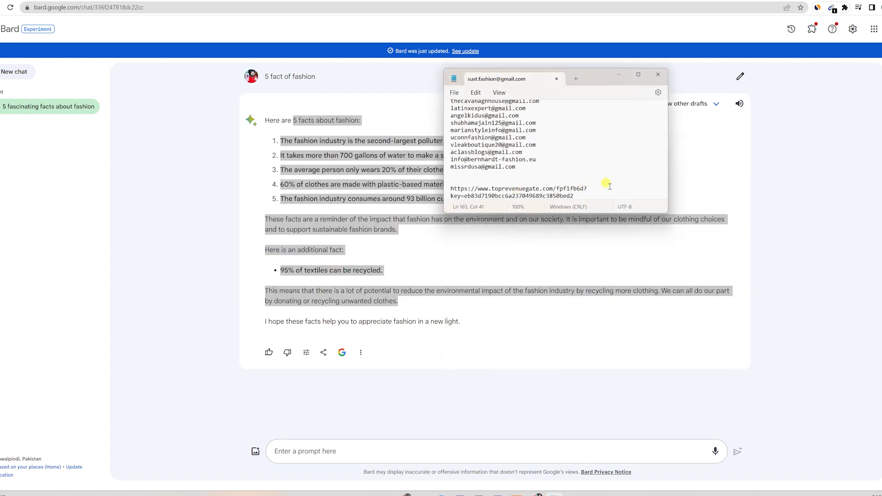
key(Return)
key(Return)
key(Return)
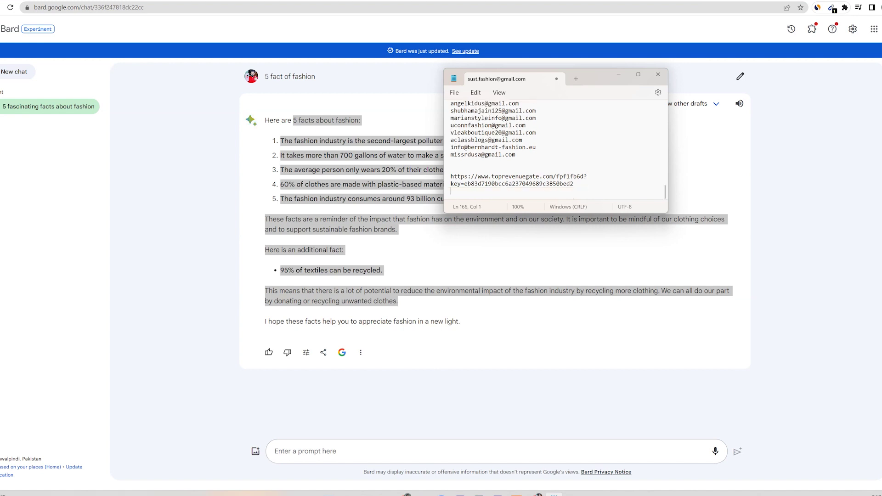
key(ctrl+v)
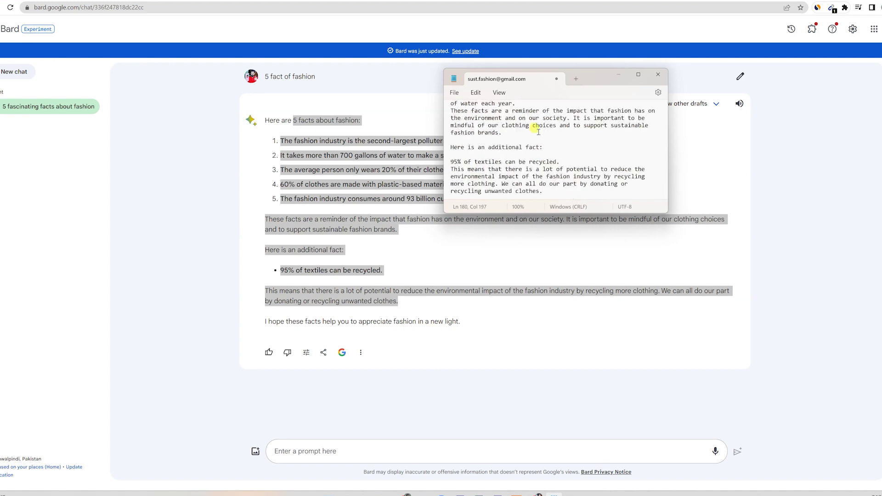
scroll(532, 132, up, 6)
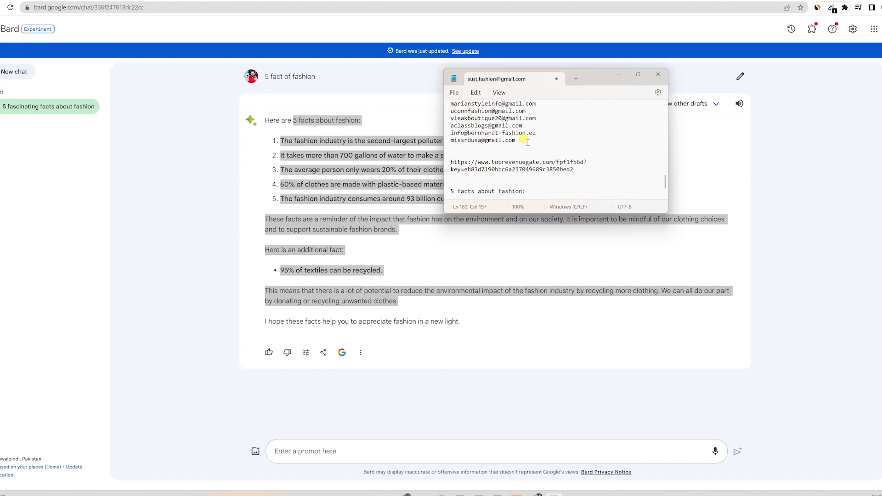
scroll(474, 138, up, 3)
scroll(475, 140, down, 4)
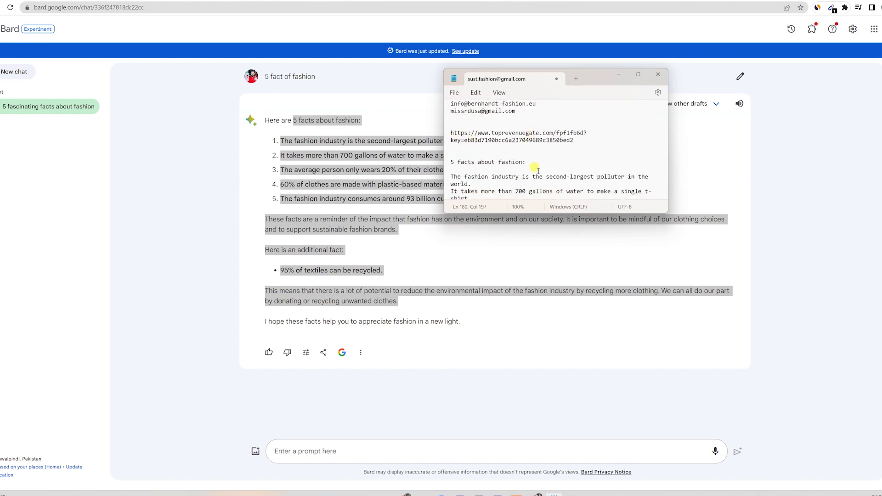
scroll(506, 138, down, 2)
scroll(480, 177, down, 2)
scroll(481, 177, down, 1)
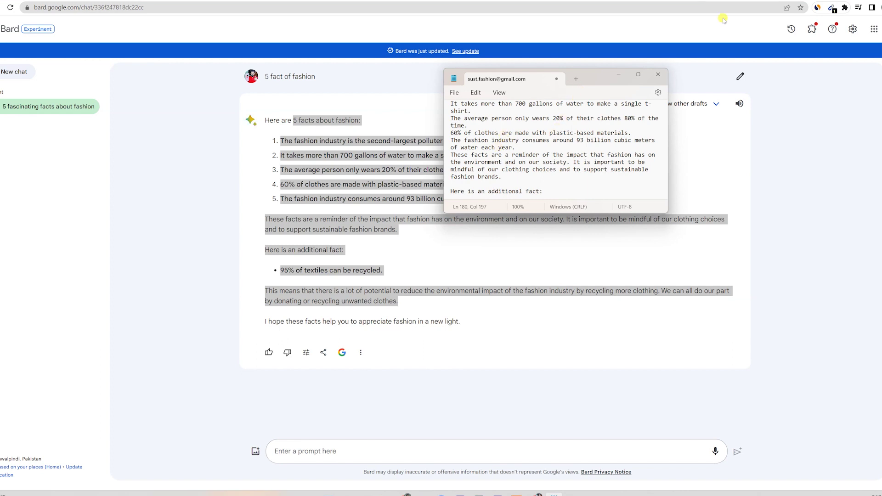
Search for "gmail" in a new tab, open Gmail from the results, and start a new message.
key(ctrl+t)
text(gmail)
key(Return)
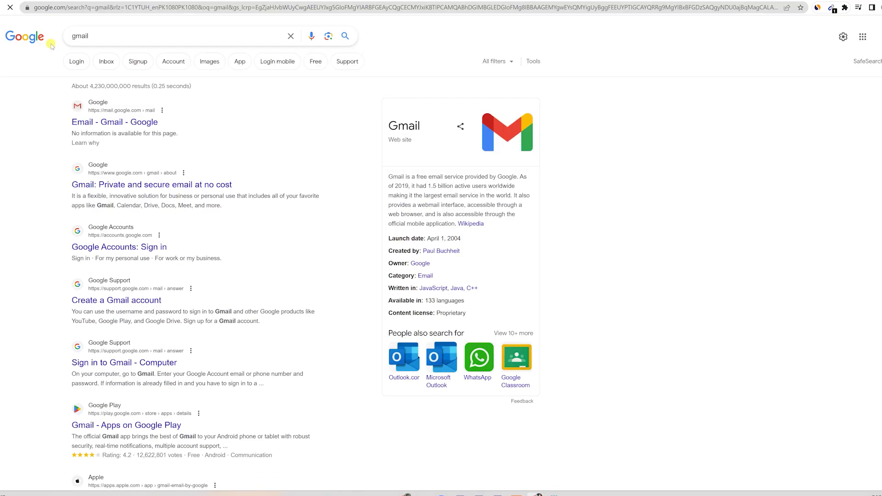
click(118, 122)
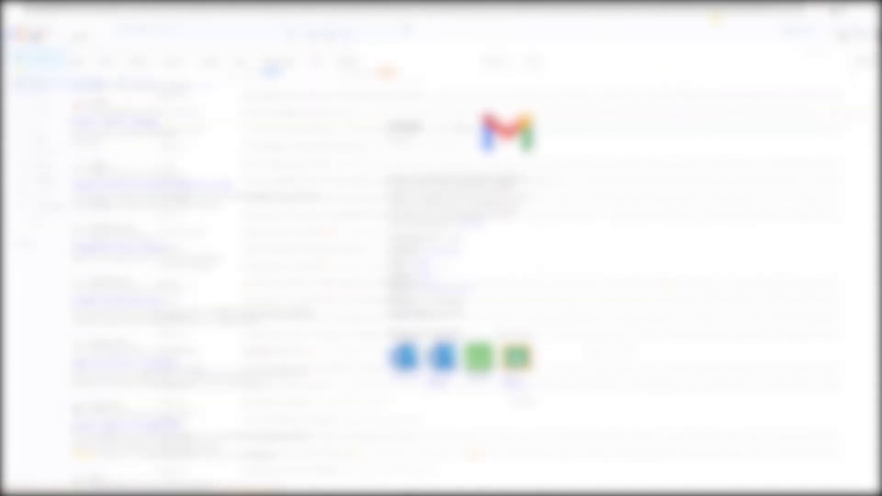
click(37, 58)
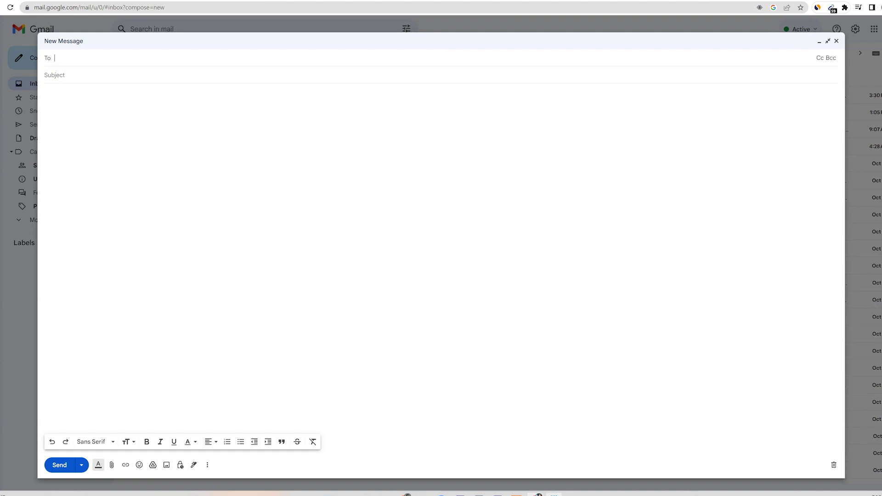
Copy the entire email address list from Notepad and paste it as the recipients of the new Gmail message.
key(alt+Tab)
scroll(480, 160, up, 10)
scroll(478, 158, up, 10)
drag(453, 110, 455, 193)
key(ctrl+c)
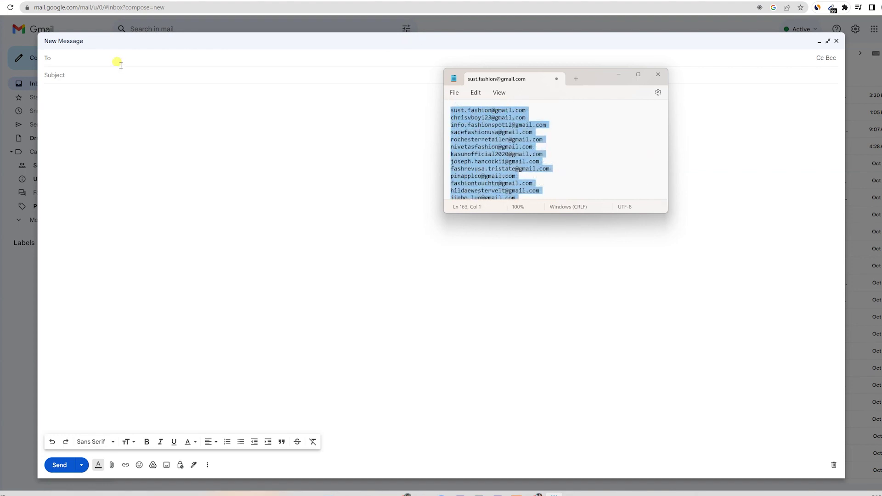
click(112, 63)
key(ctrl+v)
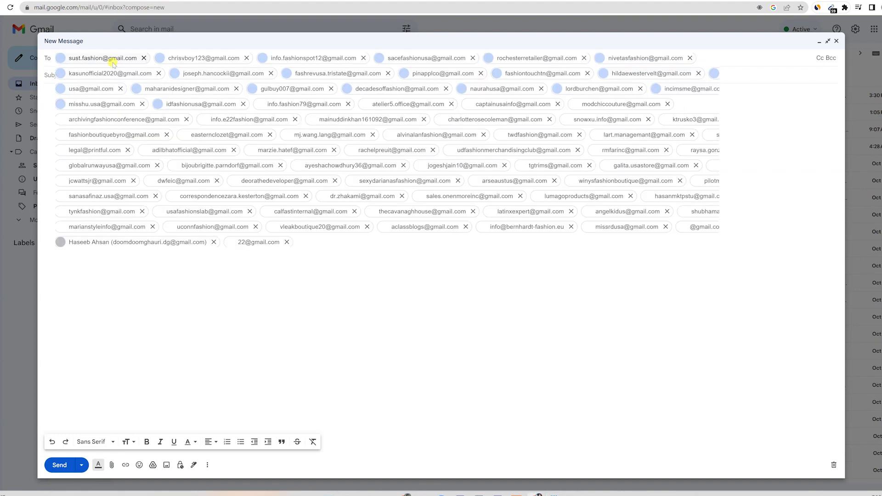
click(282, 301)
click(194, 60)
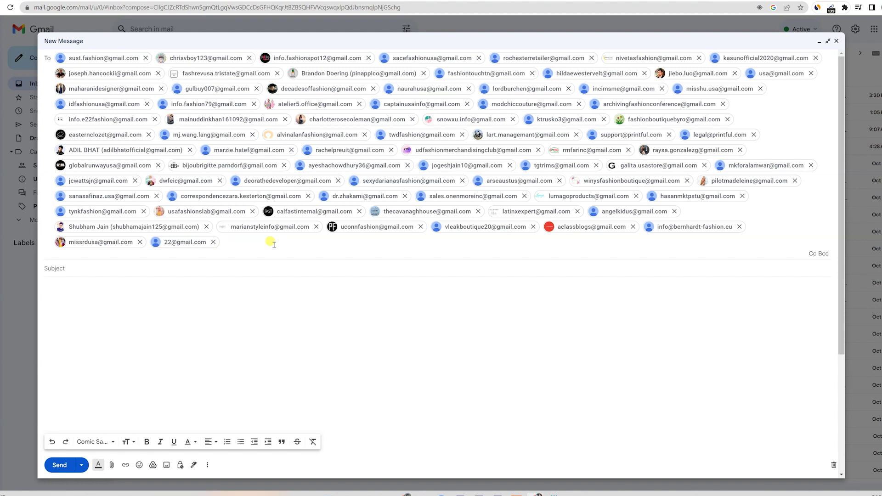
Set the subject to "5 Fact About fashion" and paste the full fashion facts text from Notepad into the message body.
click(165, 269)
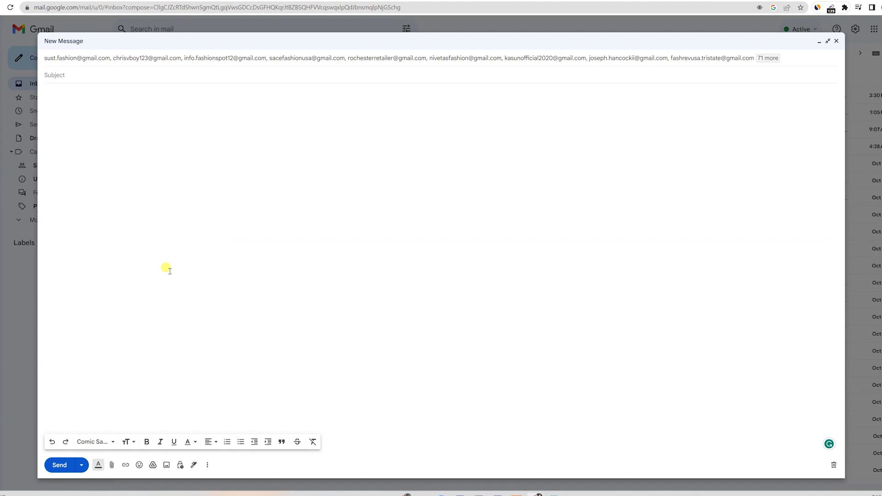
text(5 Fact About  fashion)
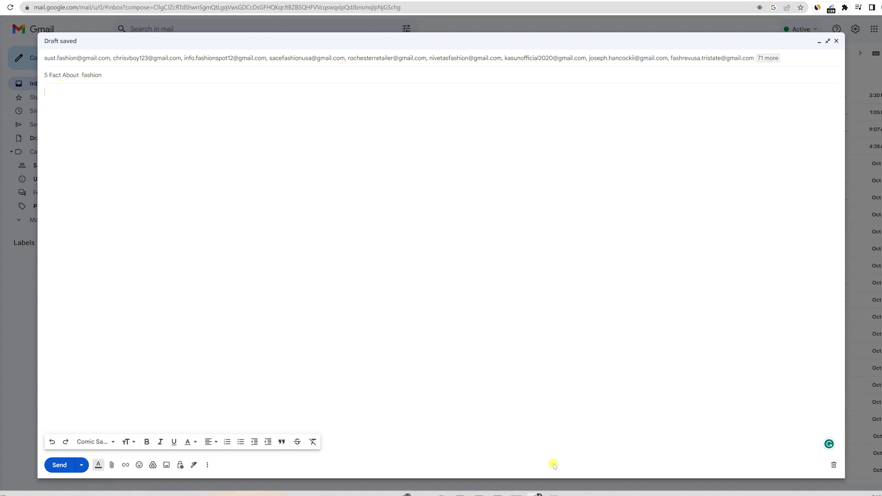
click(554, 494)
scroll(548, 161, down, 10)
scroll(549, 149, down, 15)
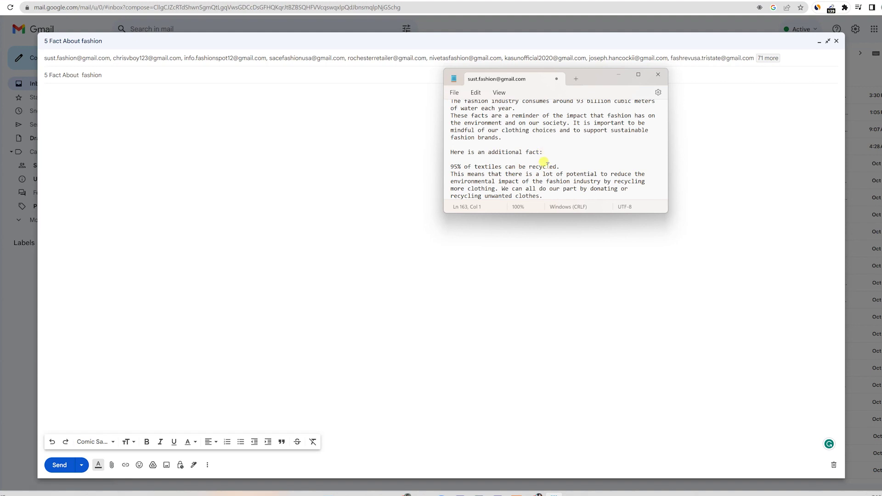
scroll(537, 161, up, 5)
scroll(535, 162, up, 1)
drag(451, 165, 581, 260)
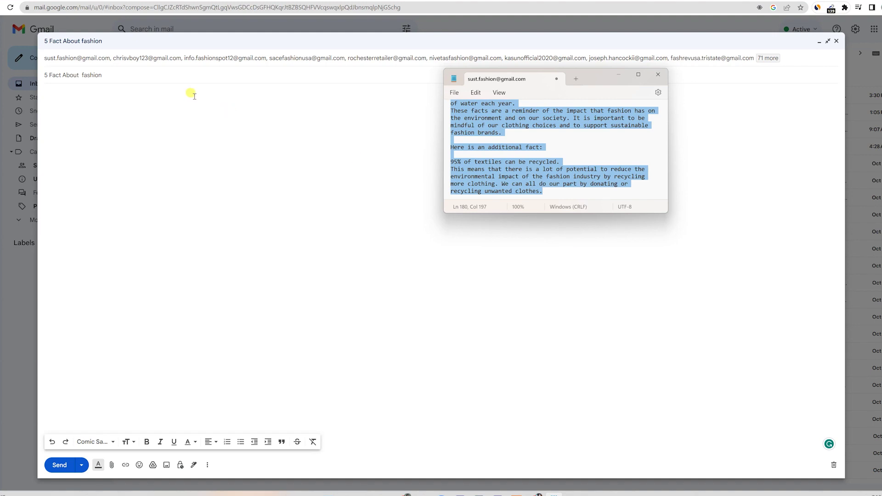
click(151, 98)
text(5 facts about fashion:  The fashion industry is the second-largest polluter in the world. It takes more than 700 gallons of water to make a single t-shirt. The average person only wears 20% of their clothes 80% of the time. 60% of clothes are made with plastic-based materials. The fashion industry consumes around 93 billion cubic meters of water each year. These facts are a reminder of the impact that fashion has on the environment and on our society. It is important to be mindful of our clothing choices and to support sustainable fashion brands.  Here is an additional fact:  95% of textiles can be recycled. This means that there is a lot of potential to reduce the environmental impact of the fashion industry by recycling more clothing. We can all do our part by donating or recycling unwanted clothes.)
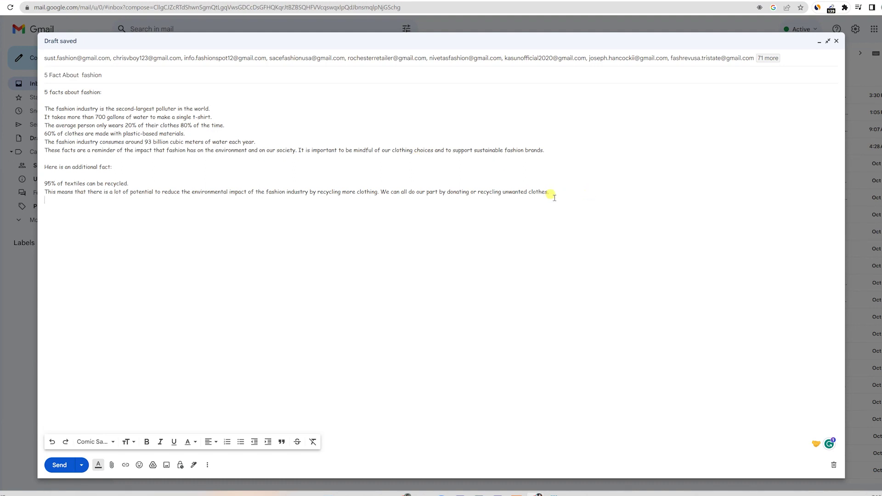
Add "Read More :" below the facts in the message, and locate the direct link in Notepad.
text(Read More :)
click(537, 495)
scroll(557, 138, up, 3)
scroll(558, 138, up, 5)
scroll(561, 160, down, 2)
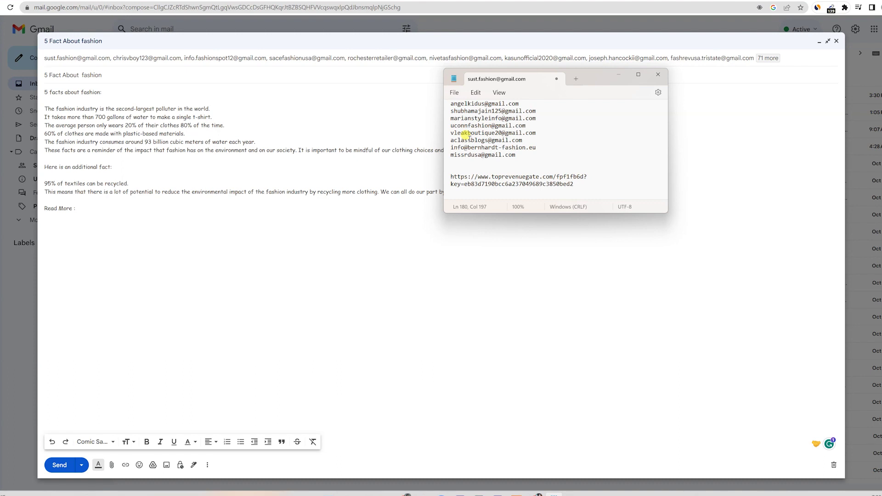
key(alt+Tab)
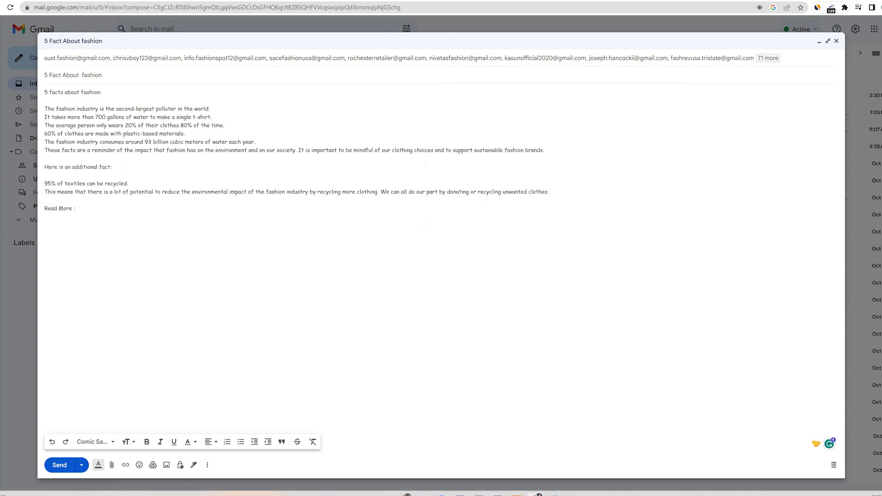
Open bitly.com in a new tab, shorten the direct link from Notepad, and copy the resulting short link.
key(ctrl+t)
text(bil)
text(tly.com)
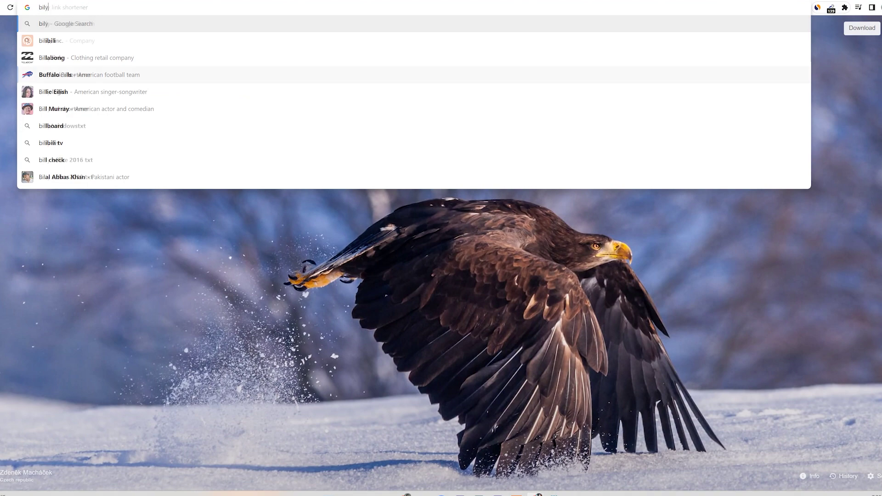
click(112, 88)
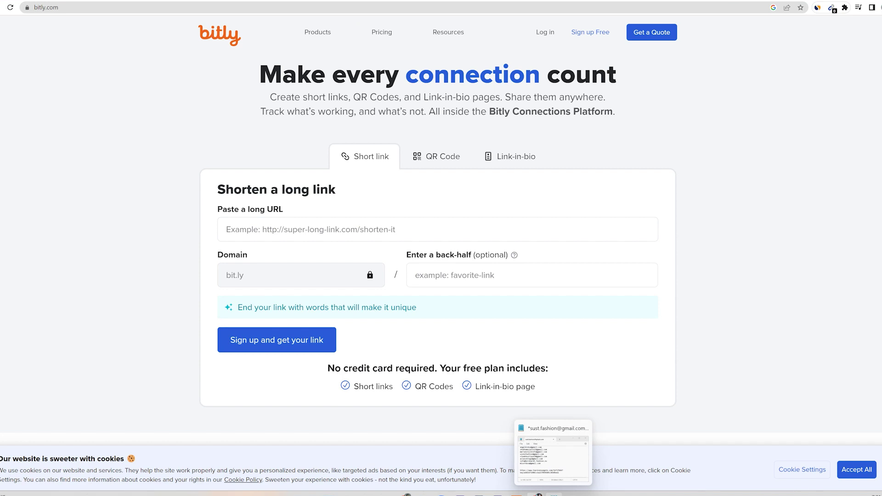
click(553, 494)
drag(573, 183, 343, 231)
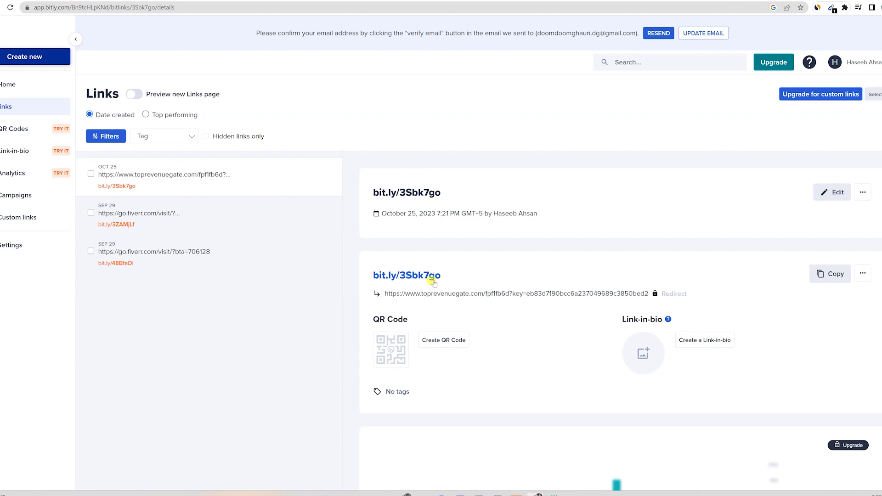
click(831, 275)
key(ctrl+Tab)
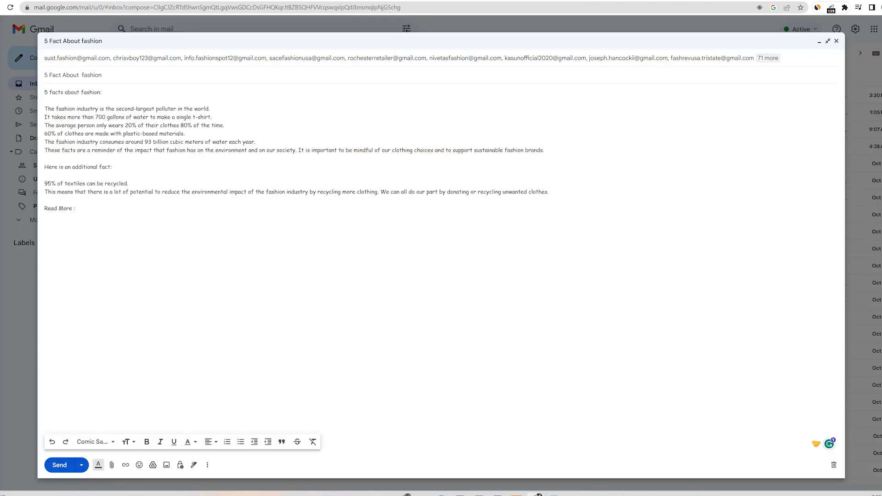
key(ctrl+v)
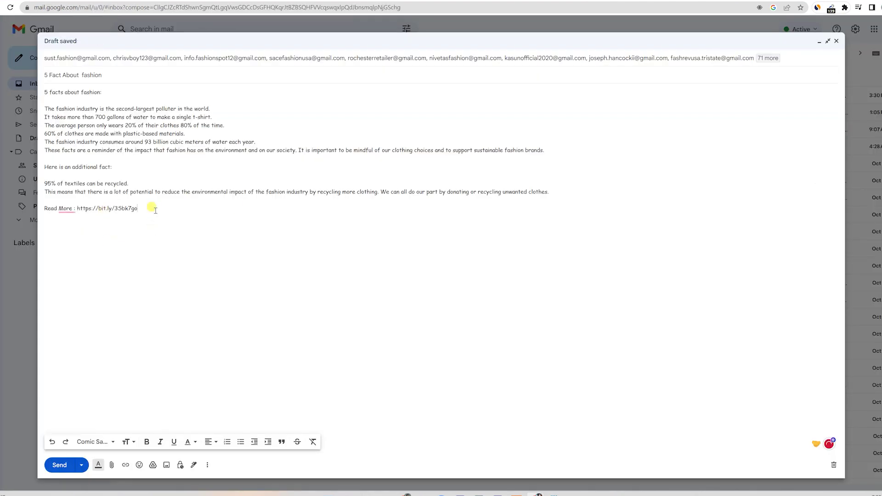
click(64, 208)
click(76, 233)
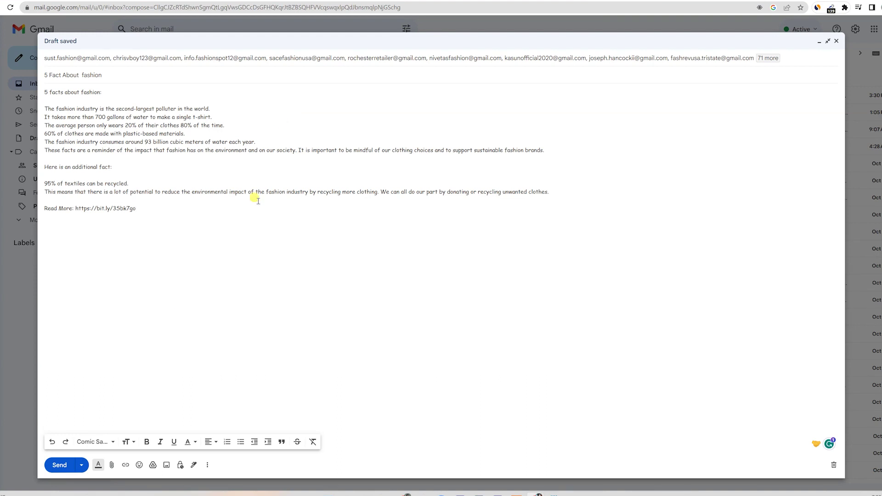
click(62, 465)
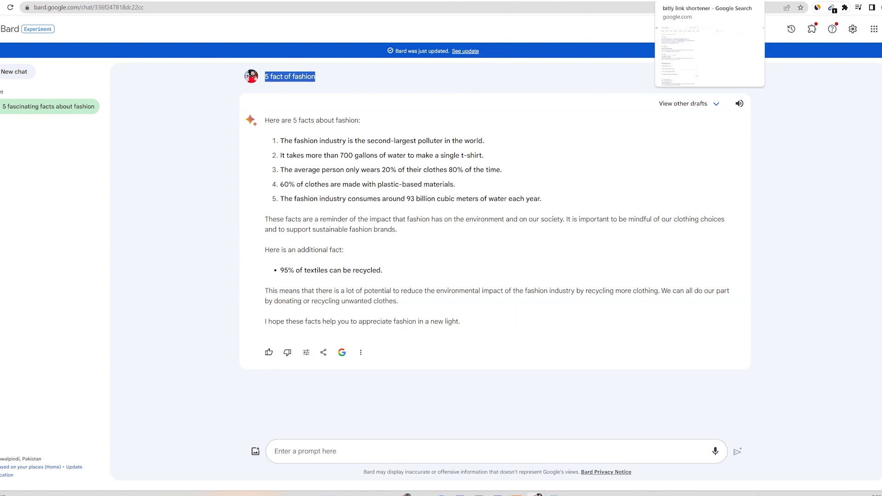
key(ctrl+t)
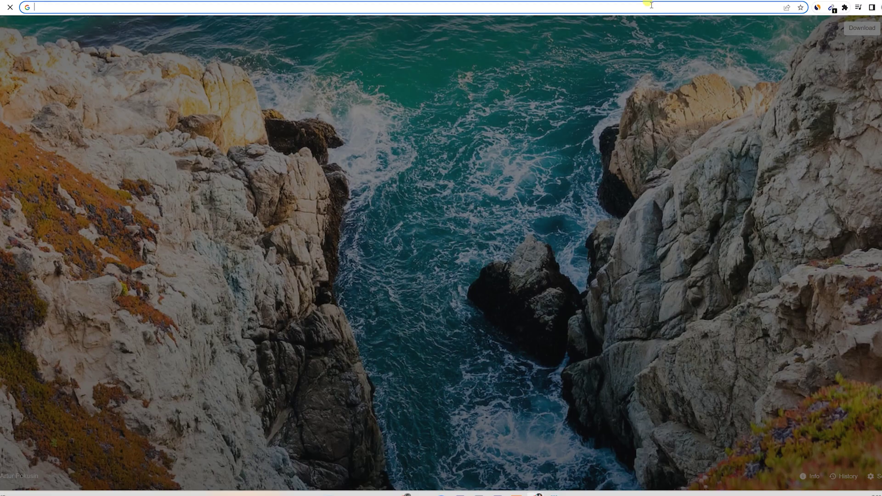
right_click(650, 8)
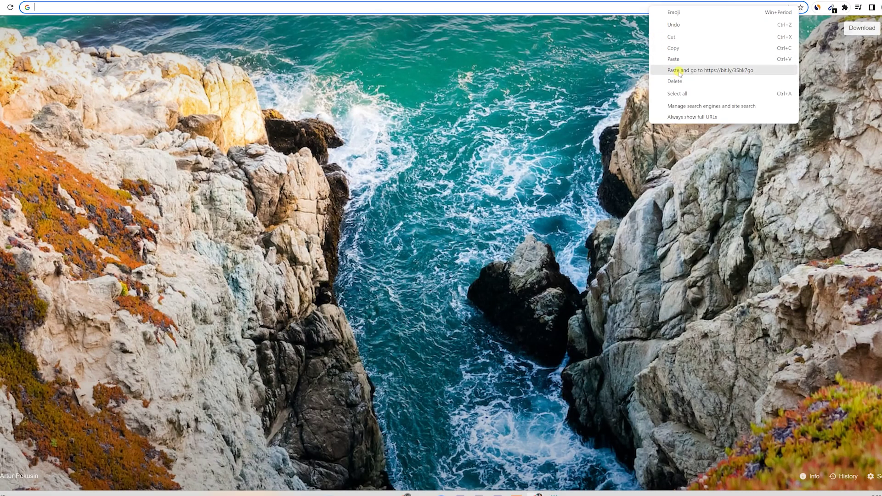
click(677, 71)
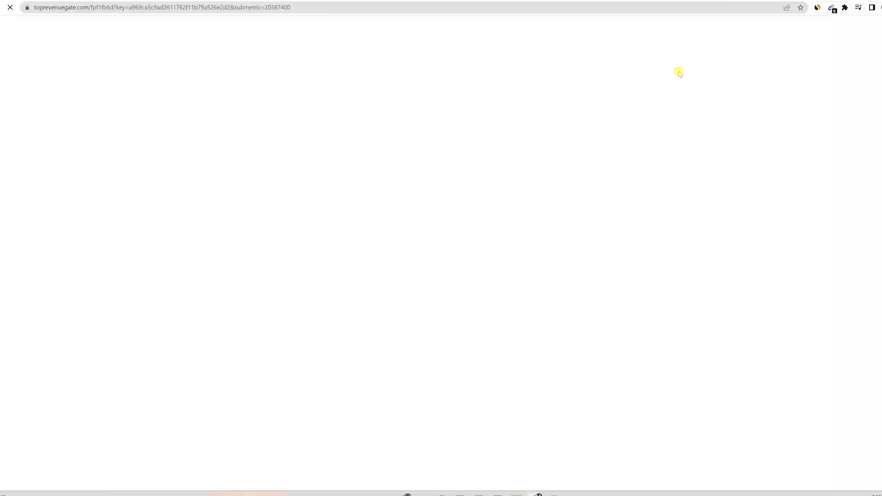